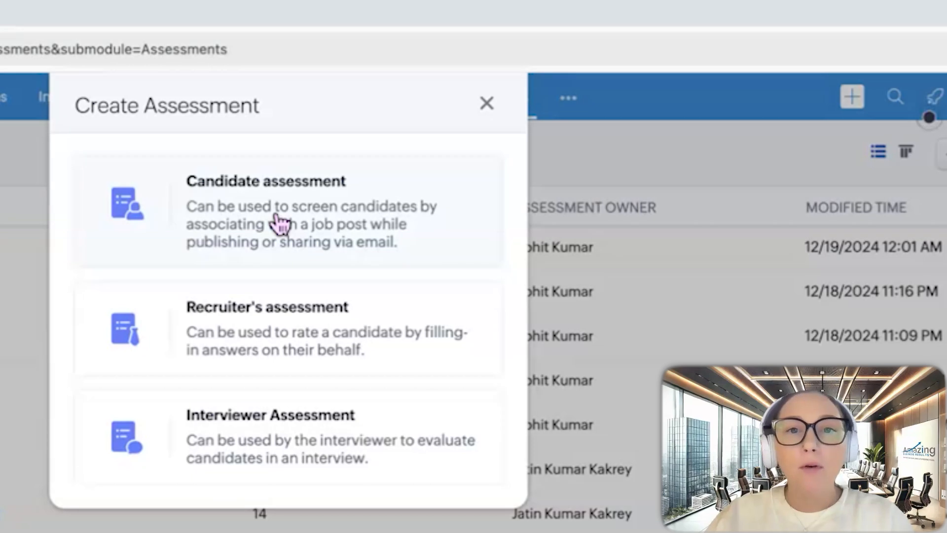
- Start a new candidate assessment named Virtual Assistant and set its type to Pre-Screening
left_click(280, 224)
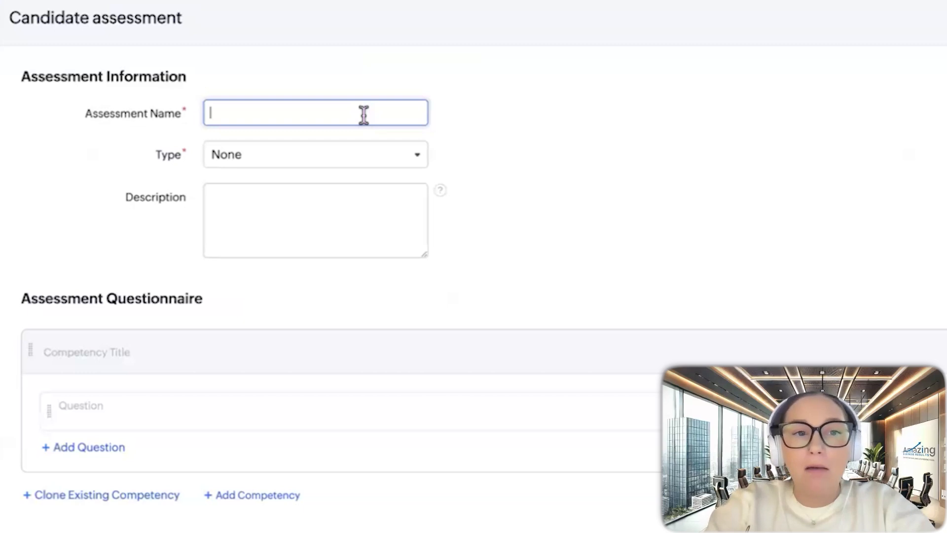
type("Virtual Assistant")
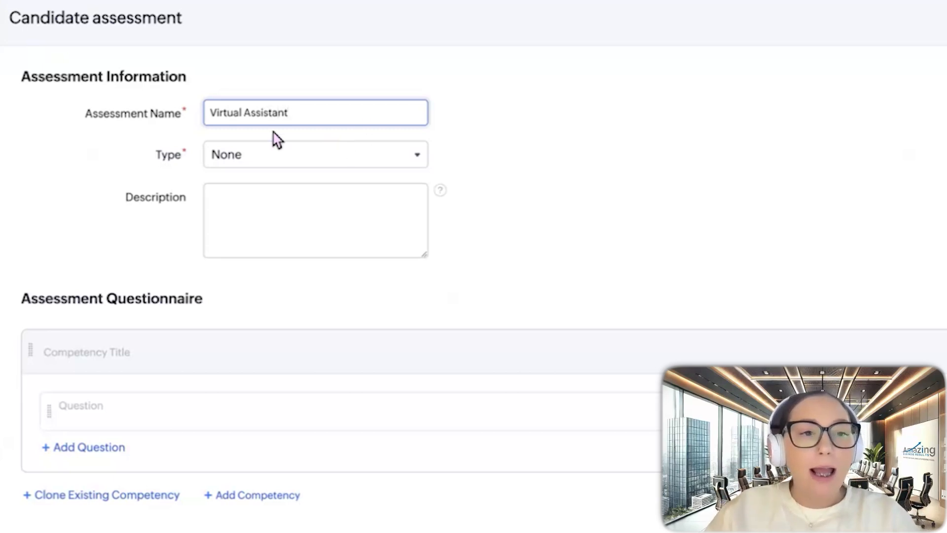
left_click(289, 164)
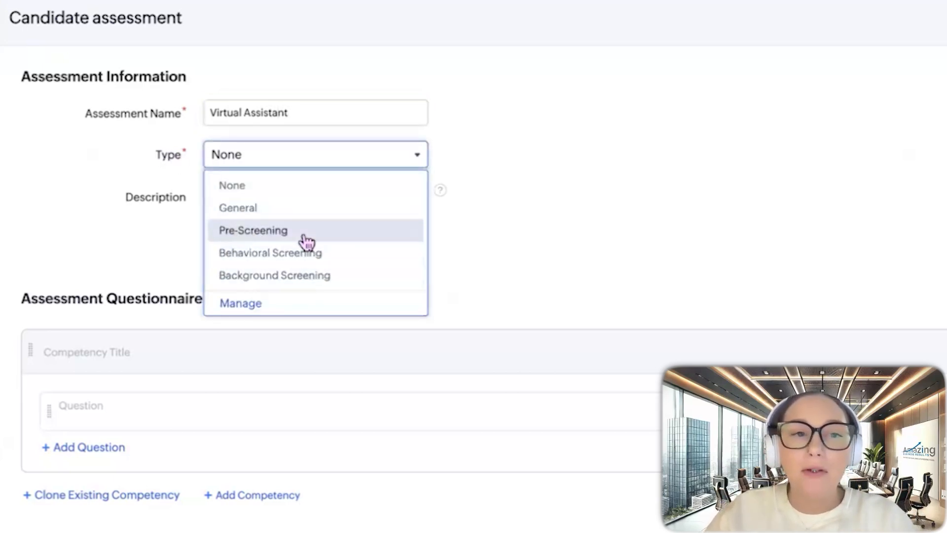
left_click(274, 232)
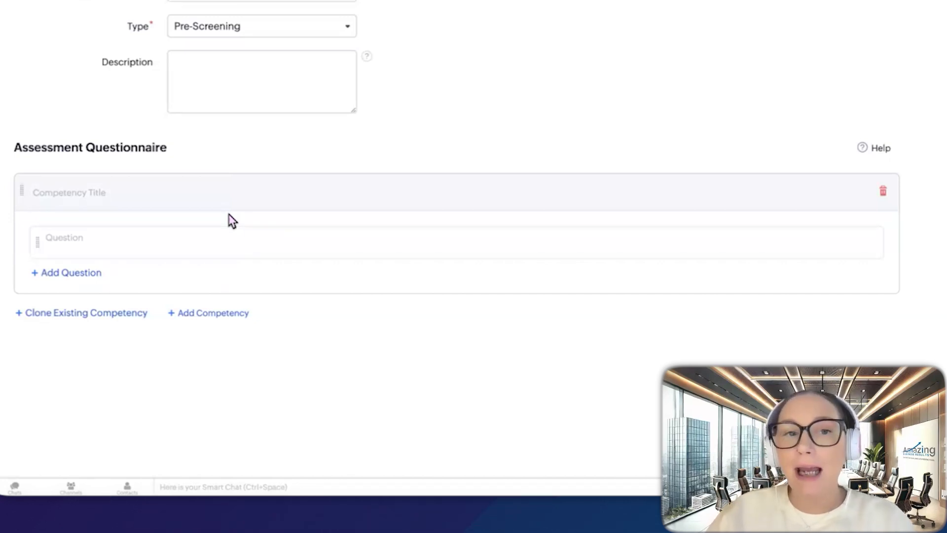
left_click(228, 242)
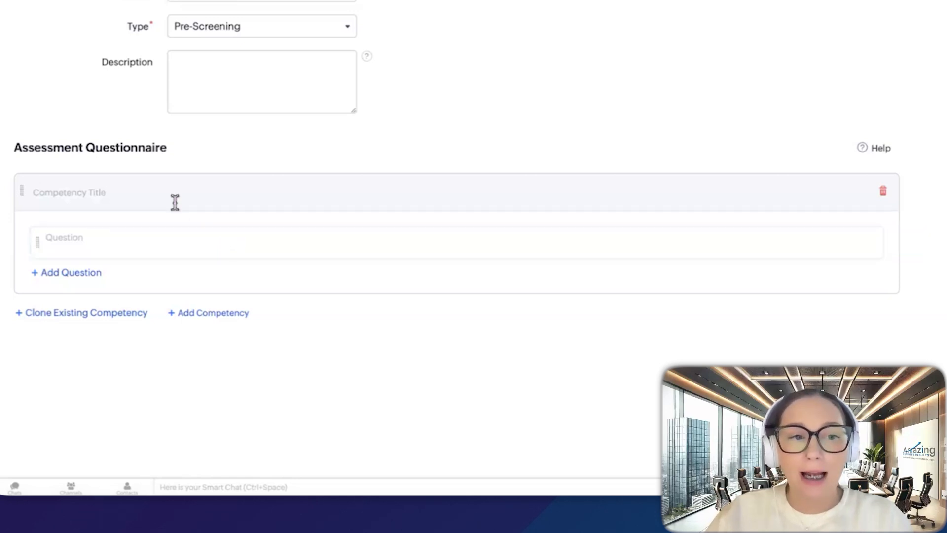
left_click(78, 188)
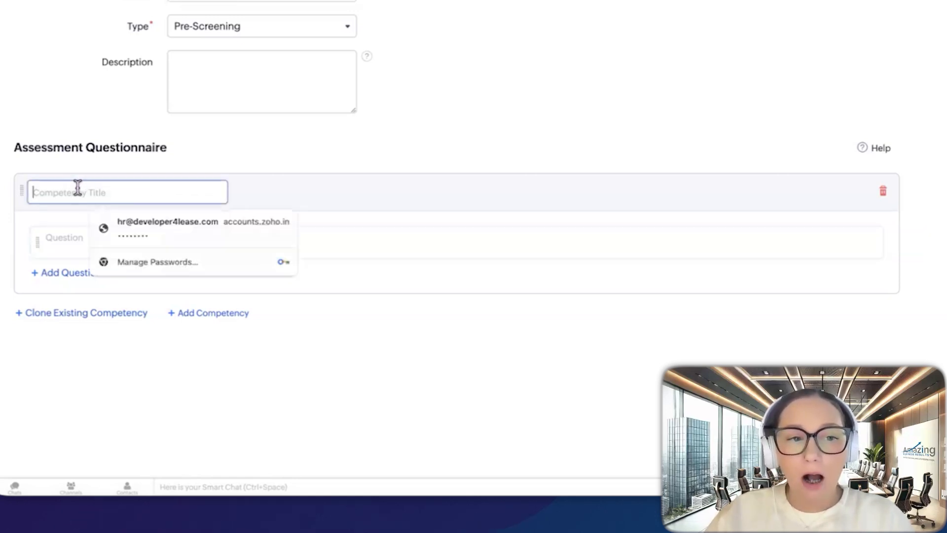
left_click(374, 237)
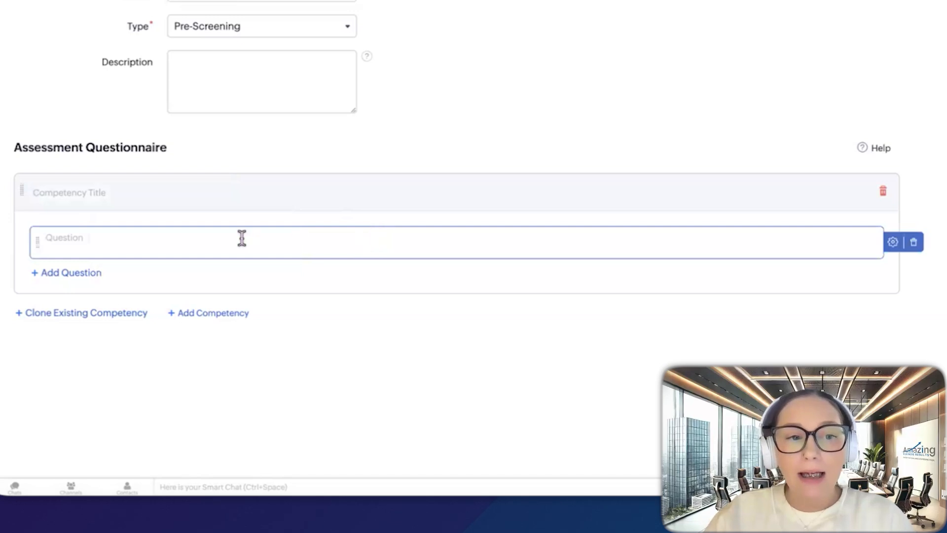
left_click(423, 271)
left_click(127, 233)
type("xb")
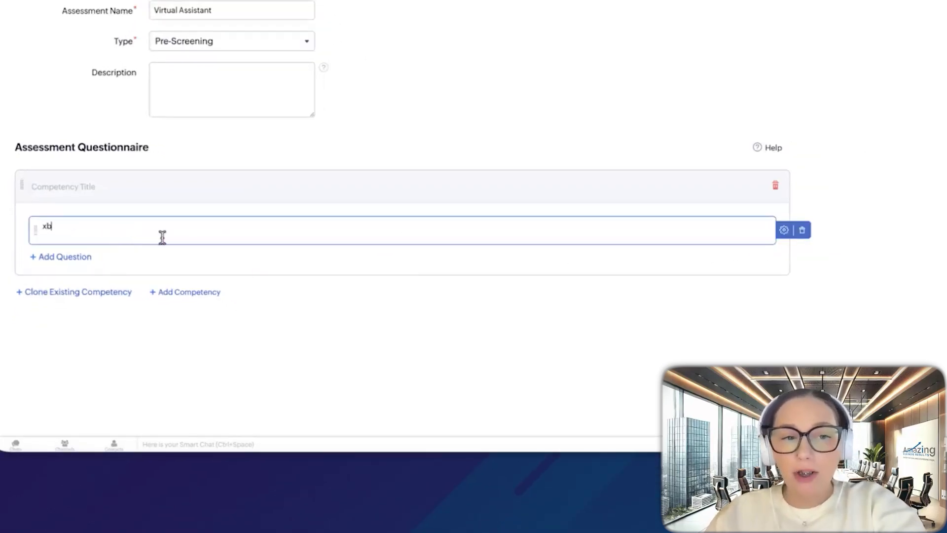
key("BackSpace")
key("BackSpace")
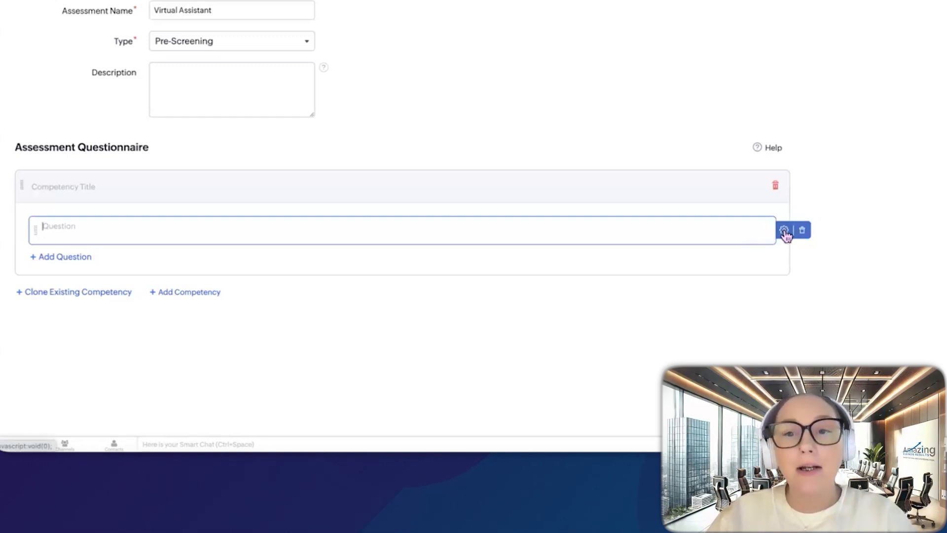
- Open the blank question's properties, set its question type to Drop Down and make the question mandatory
left_click(784, 230)
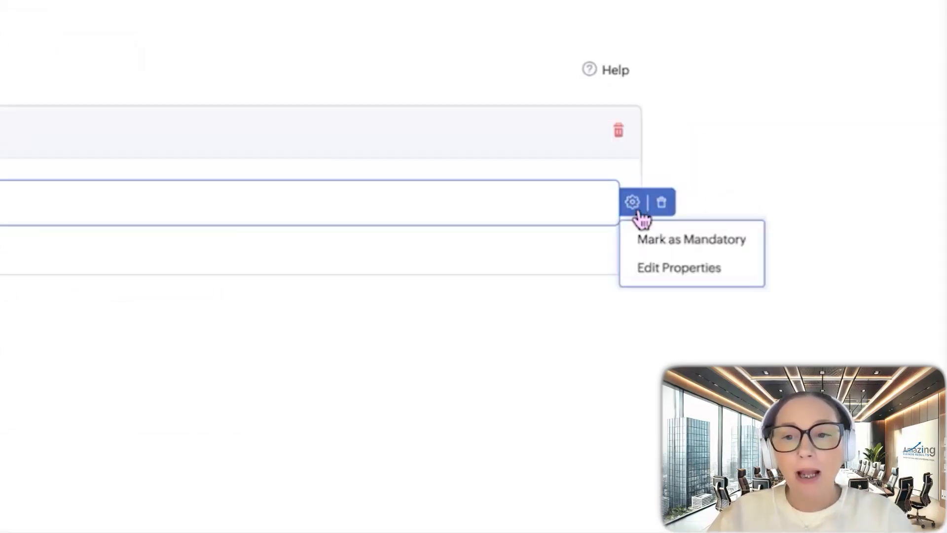
left_click(681, 269)
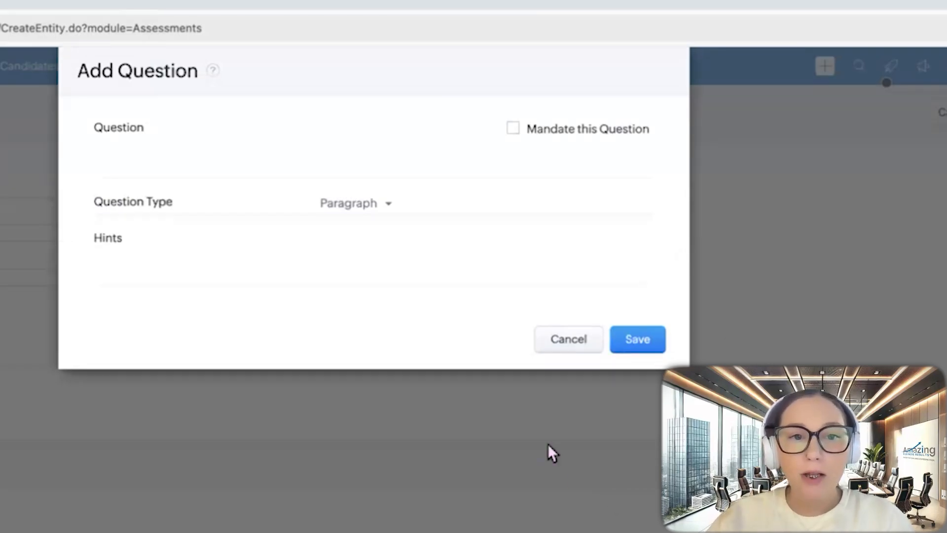
left_click(353, 206)
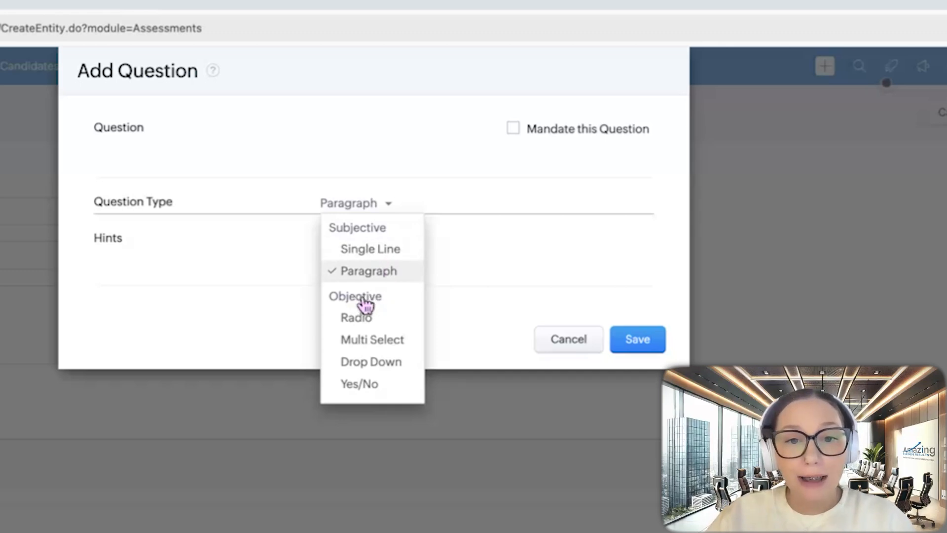
left_click(392, 364)
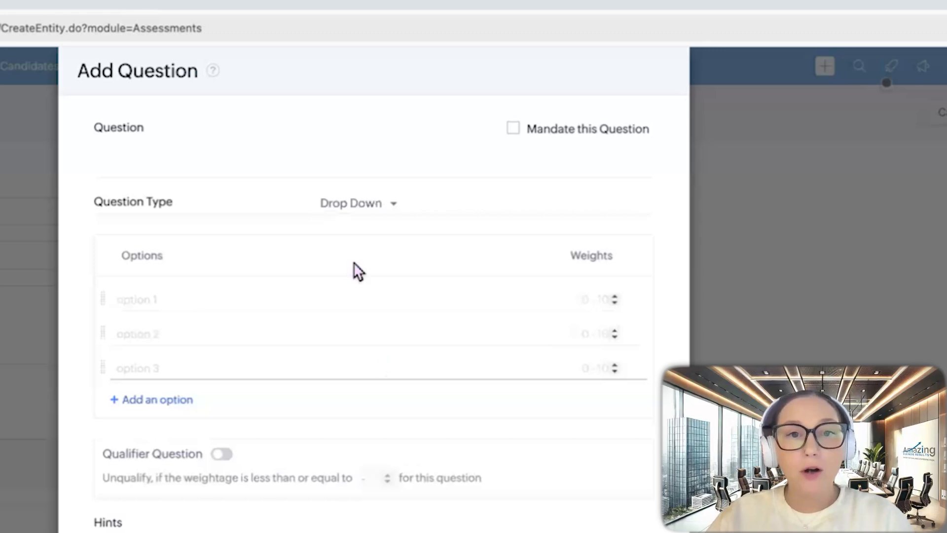
left_click(150, 152)
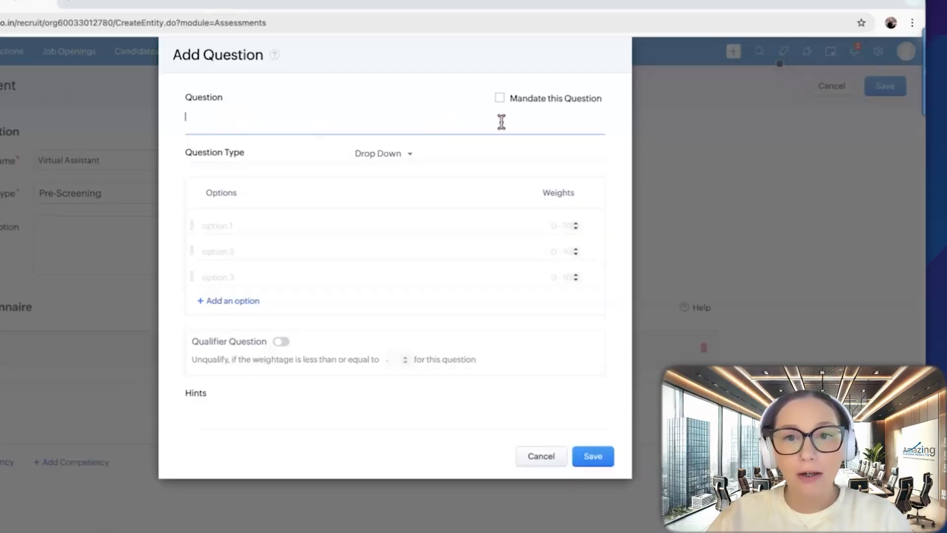
left_click(501, 104)
- Fill in the question's three answer options as 1, 2 and 3
left_click(250, 225)
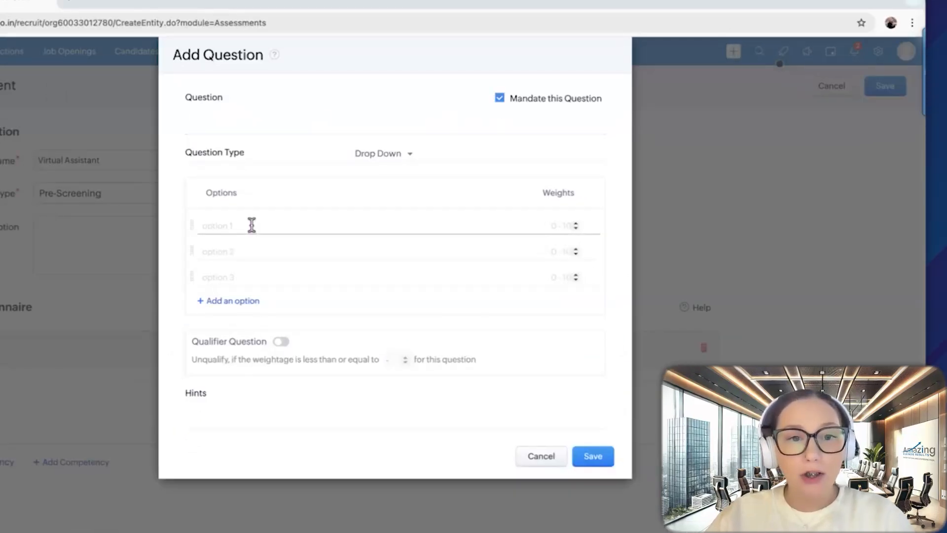
type("1")
left_click(226, 252)
type("2")
left_click(227, 272)
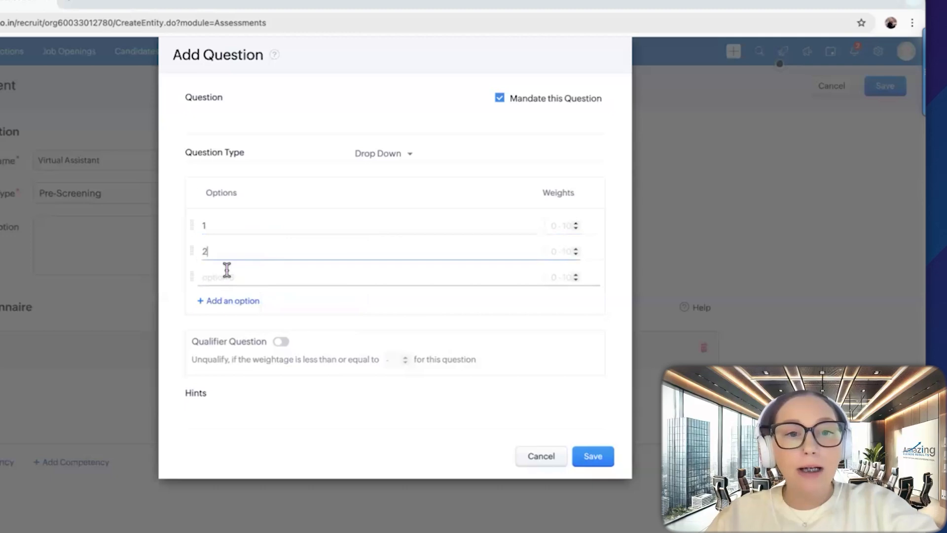
type("3")
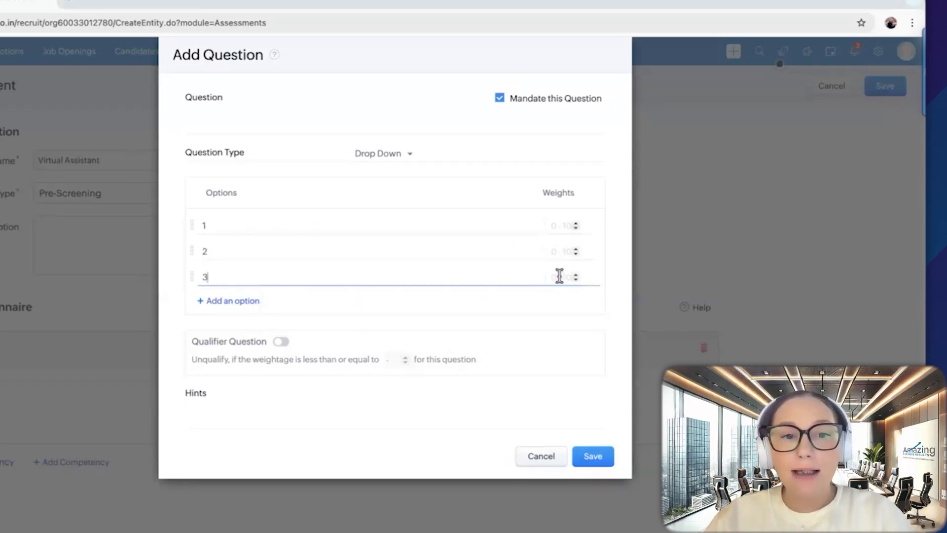
- Weight options 3 and 2 with 2 and option 1 with 0, and turn on Qualifier Question
left_click(576, 275)
left_click(576, 275)
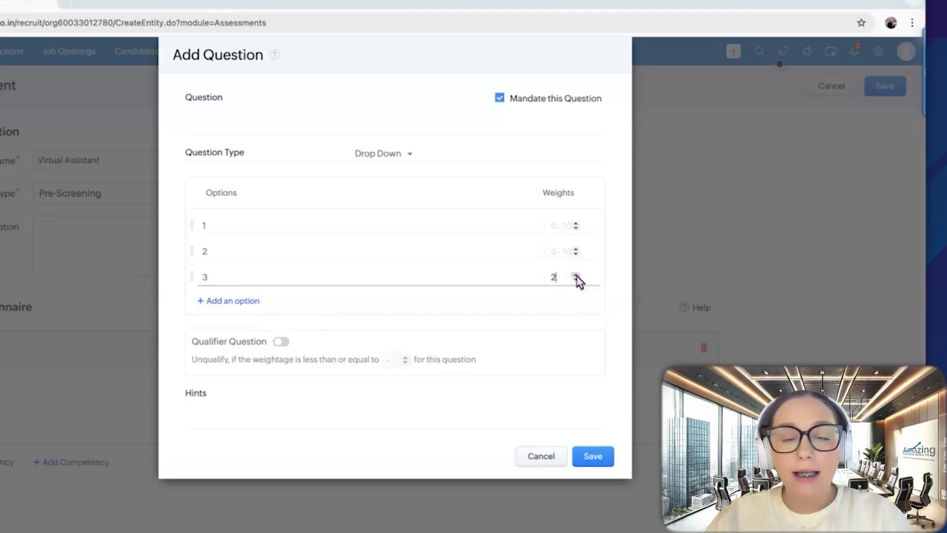
left_click(576, 249)
left_click(576, 250)
left_click(576, 225)
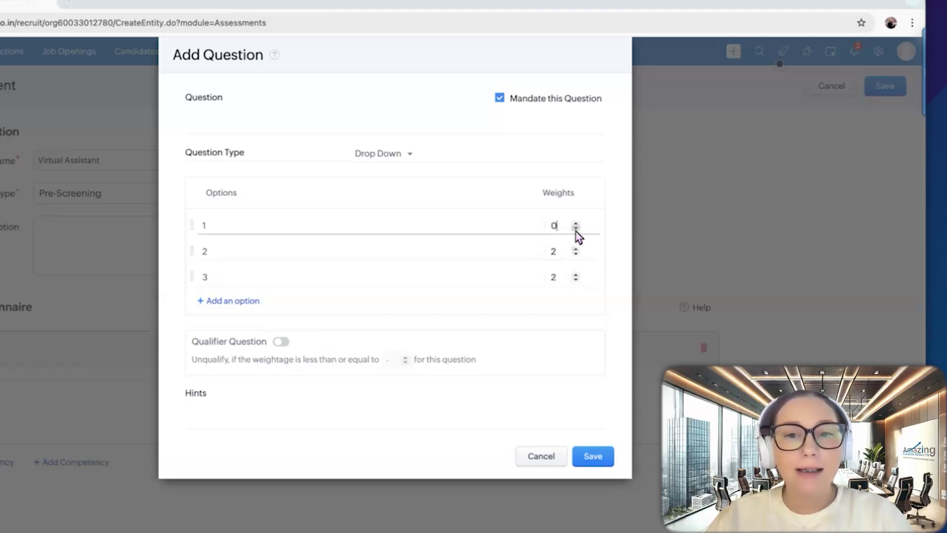
left_click(283, 344)
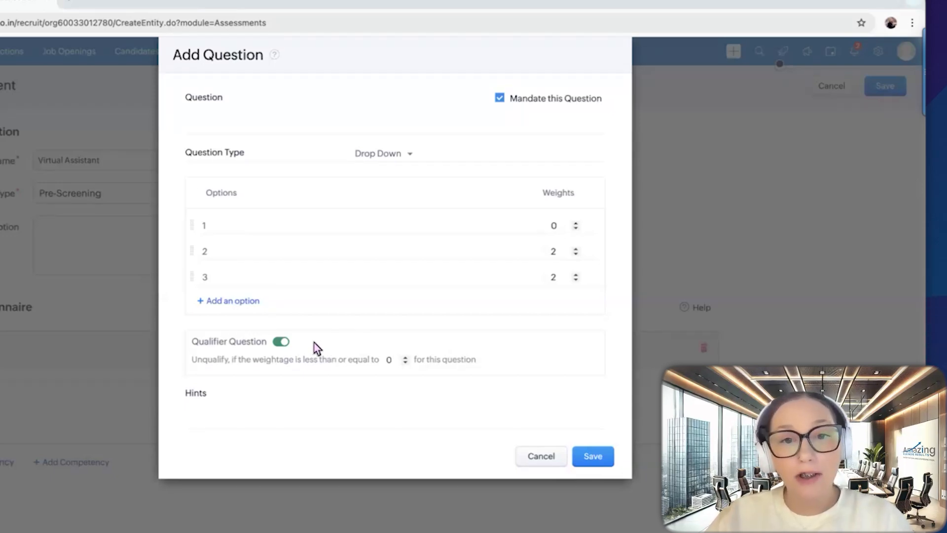
- Try the Multi Select question type with Qualifier Question on and an unqualify threshold of 3, and cancel the question dialog
left_click(398, 159)
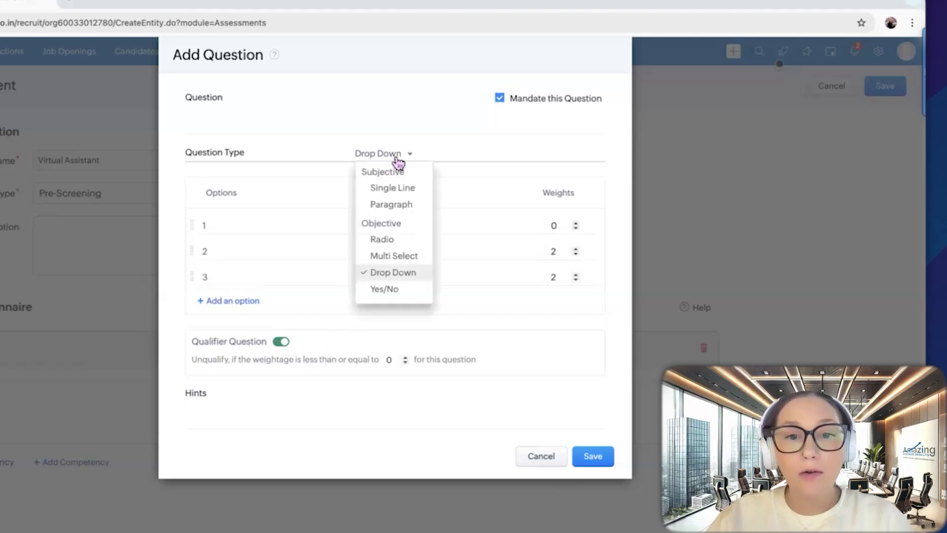
left_click(397, 256)
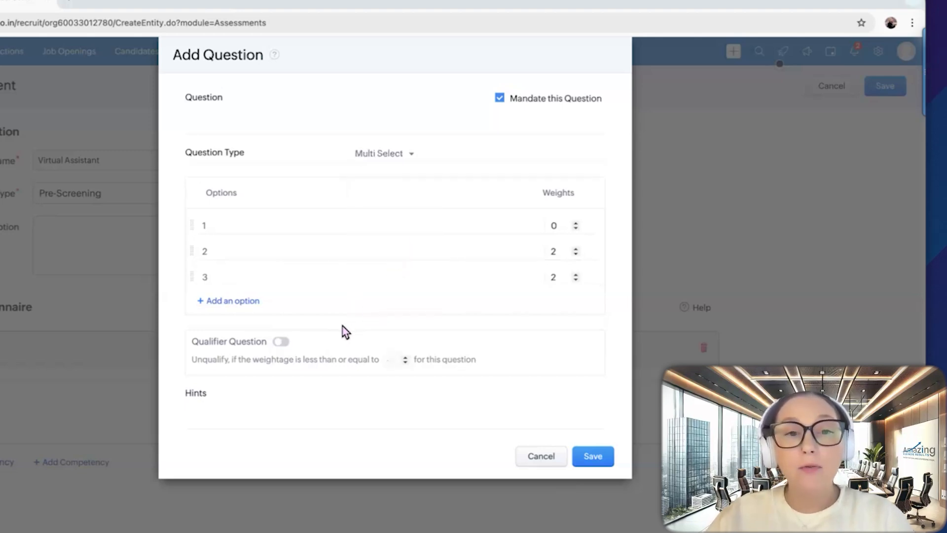
left_click(283, 341)
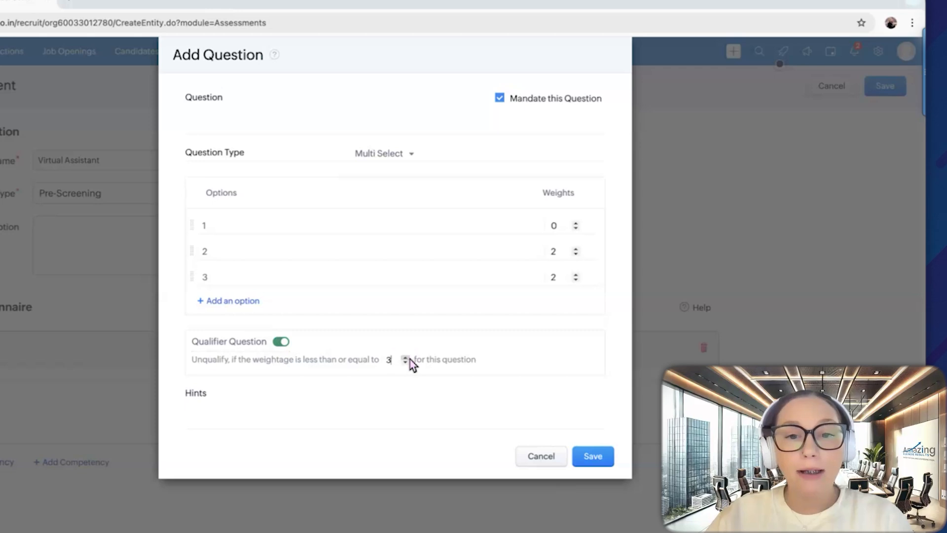
left_click(409, 358)
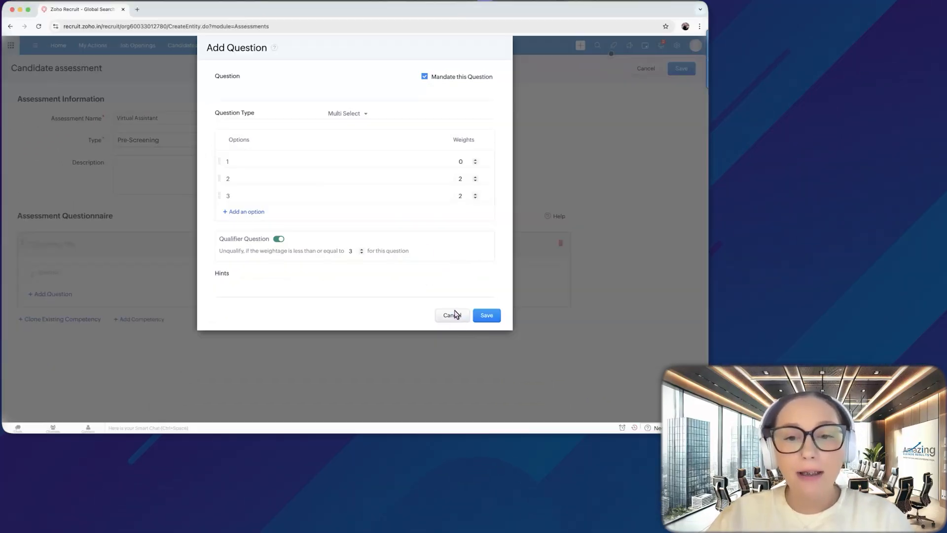
left_click(453, 315)
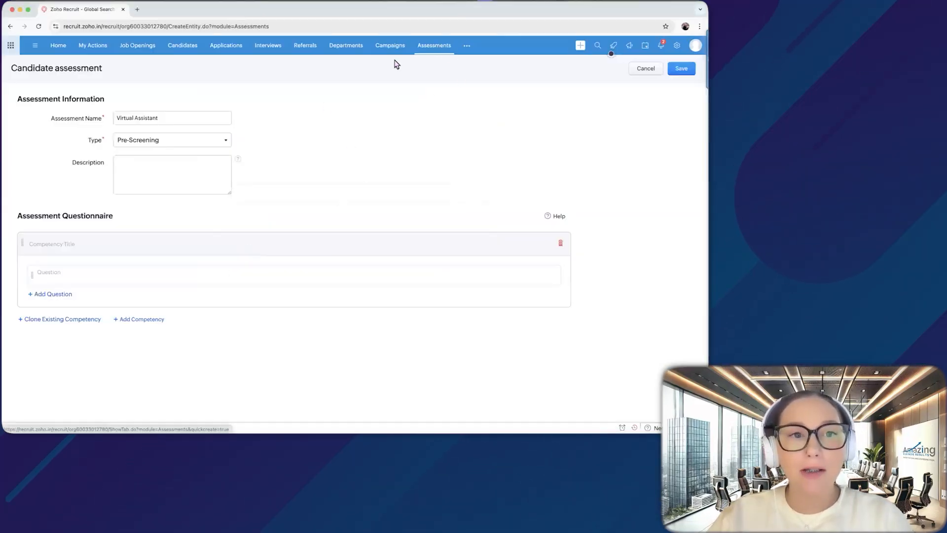
- Open the Project Manager job opening and go to its Pre-Screening Assessment section
left_click(154, 51)
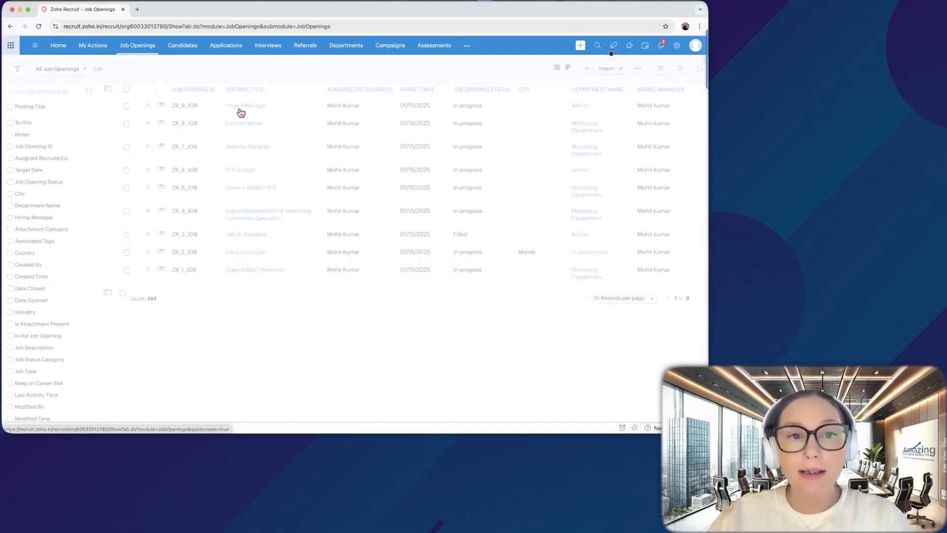
left_click(239, 106)
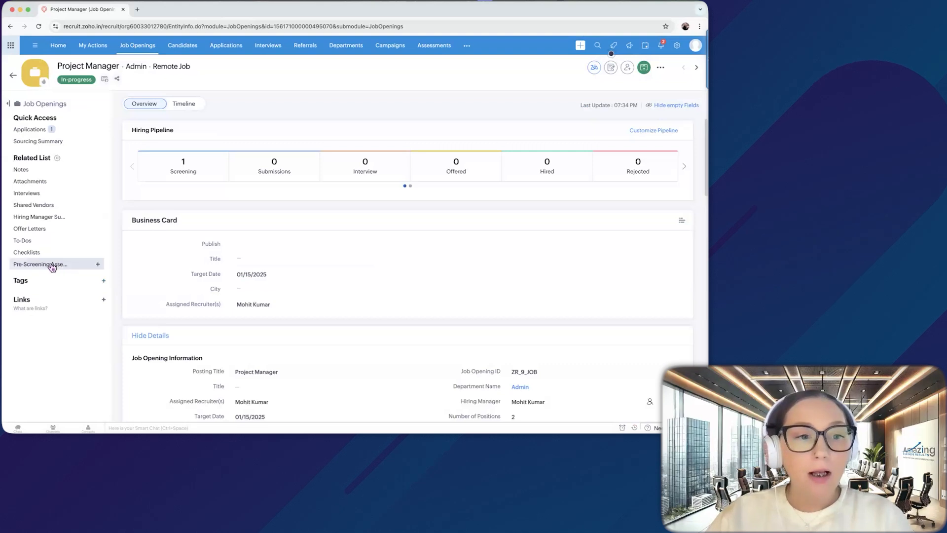
left_click(67, 266)
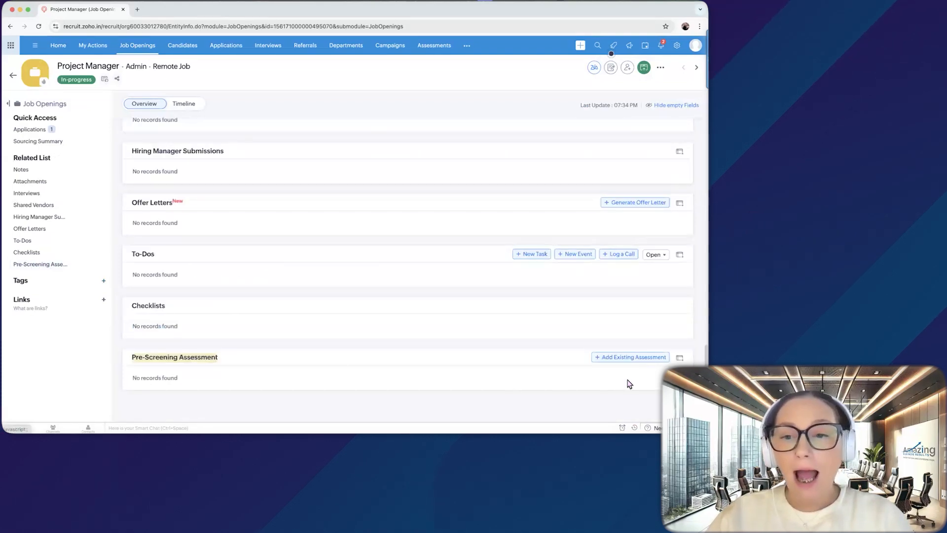
- Try adding the existing Web Designer assessment of type Pre-Screening to the job opening, and cancel the dialog
left_click(629, 358)
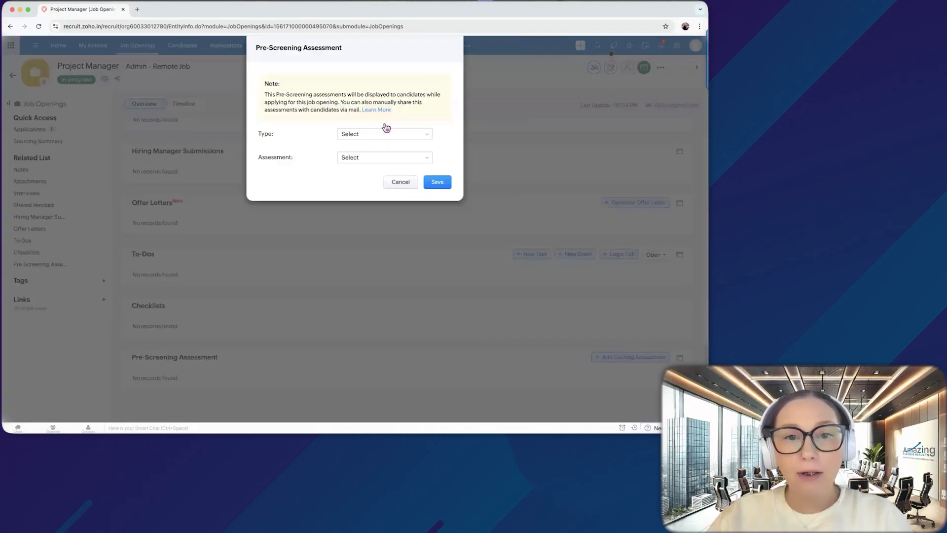
left_click(373, 142)
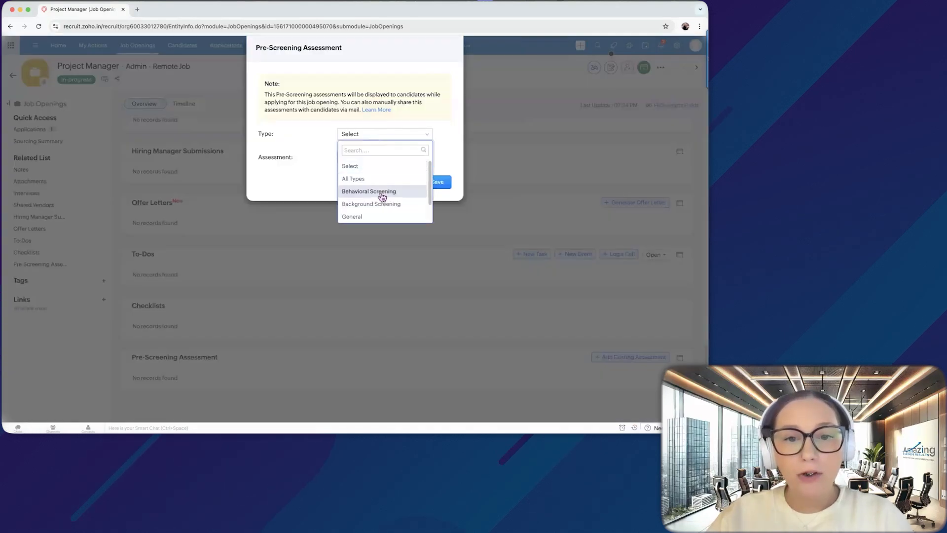
left_click(378, 212)
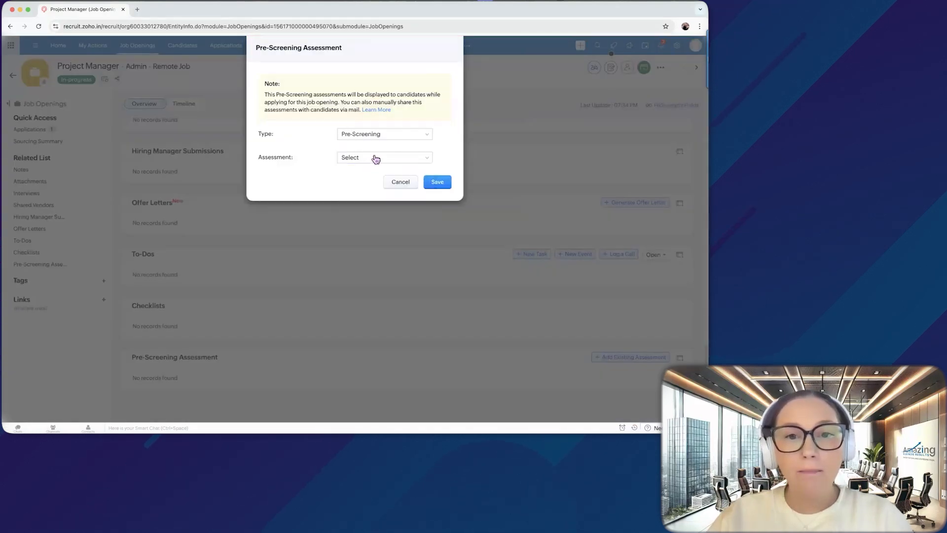
left_click(375, 158)
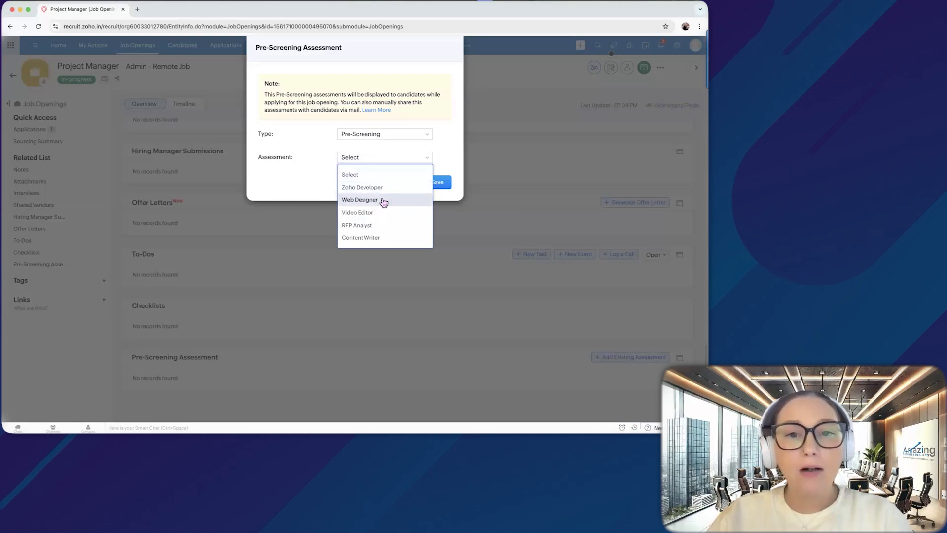
left_click(384, 202)
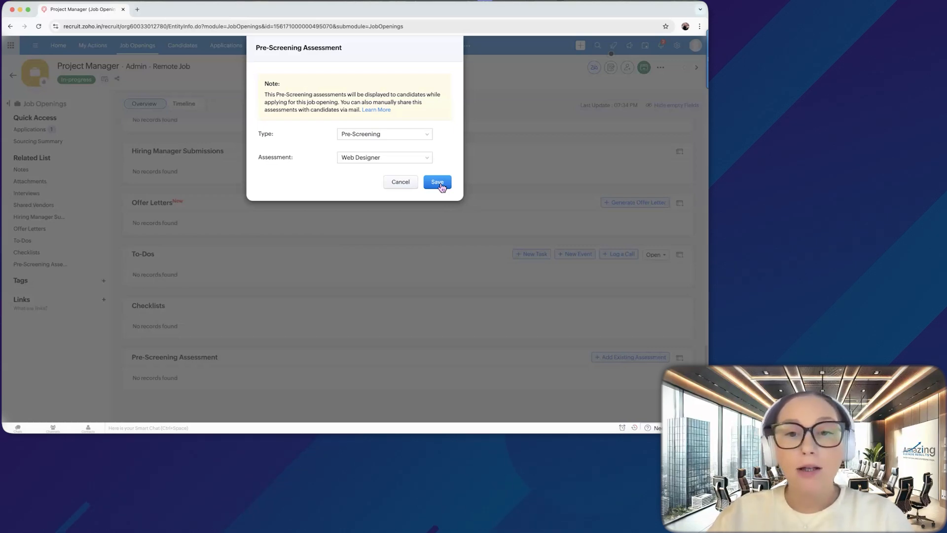
left_click(388, 183)
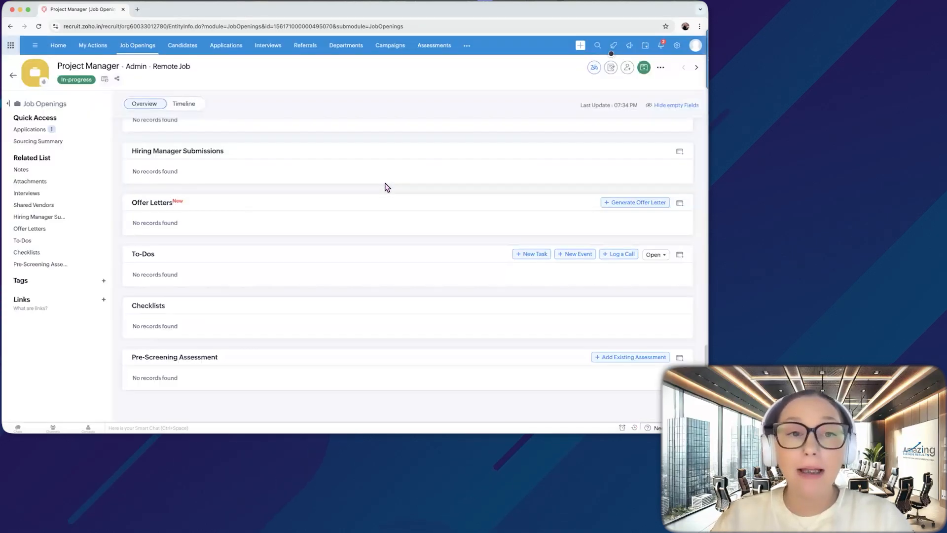